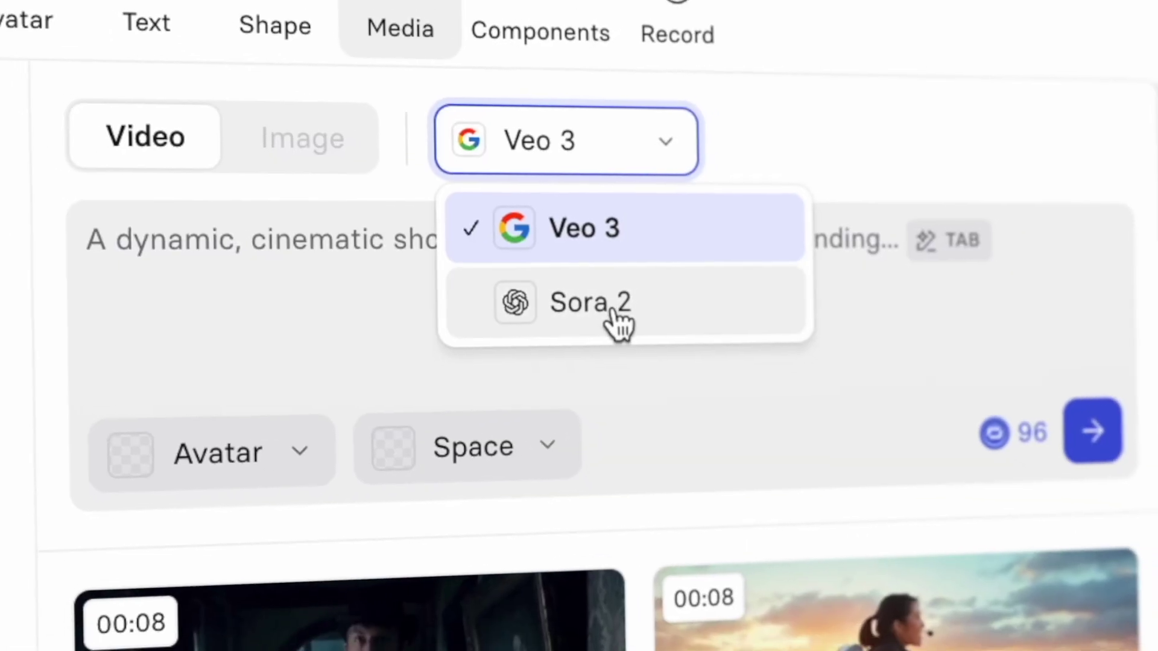
Step: Choose Sora 2 as the video model and type a flying-car ad prompt for Synthesia
{"action": "left_click", "coordinate": [615, 320]}
{"action": "type", "text": "a"}
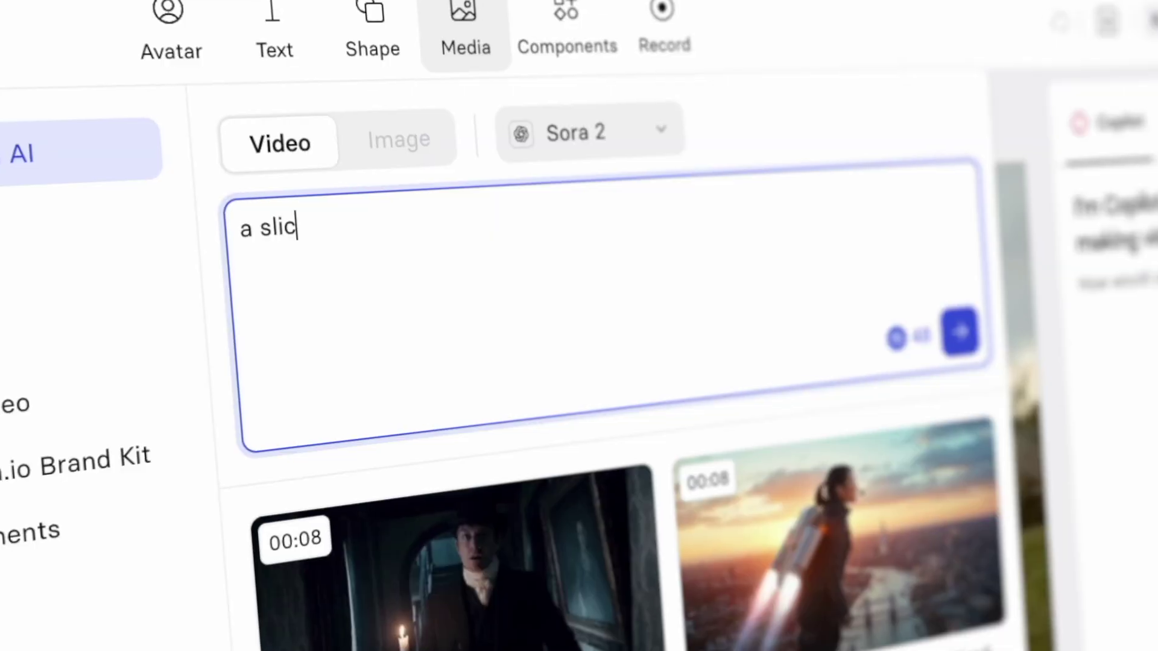
{"action": "type", "text": "k ad "}
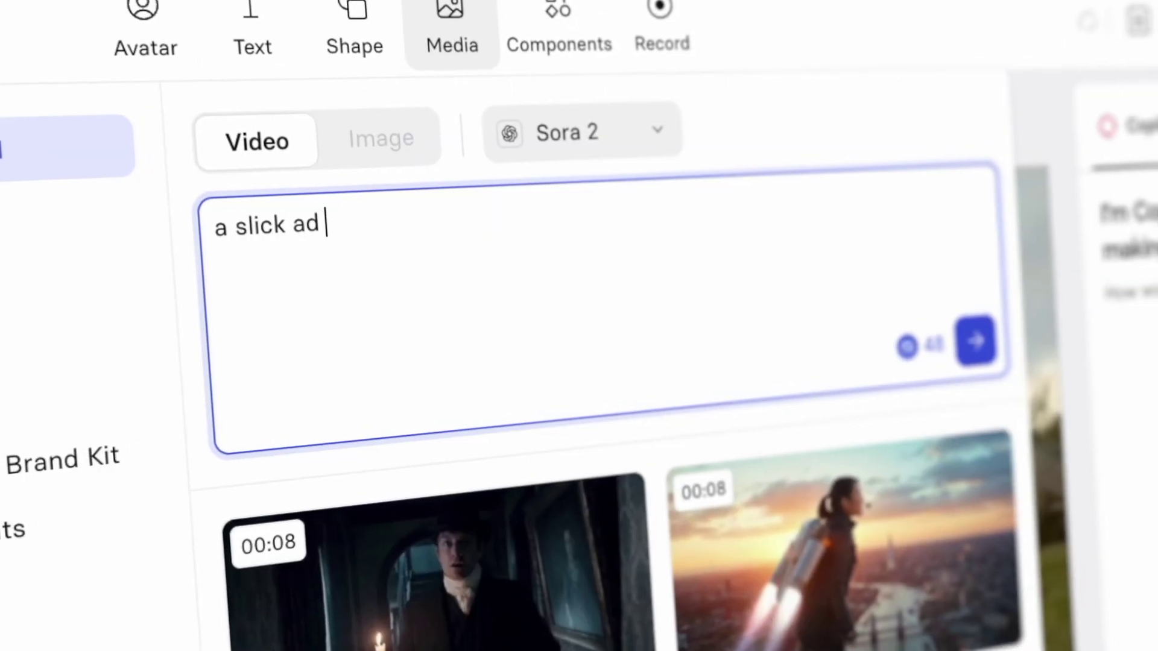
{"action": "type", "text": "for synthesia"}
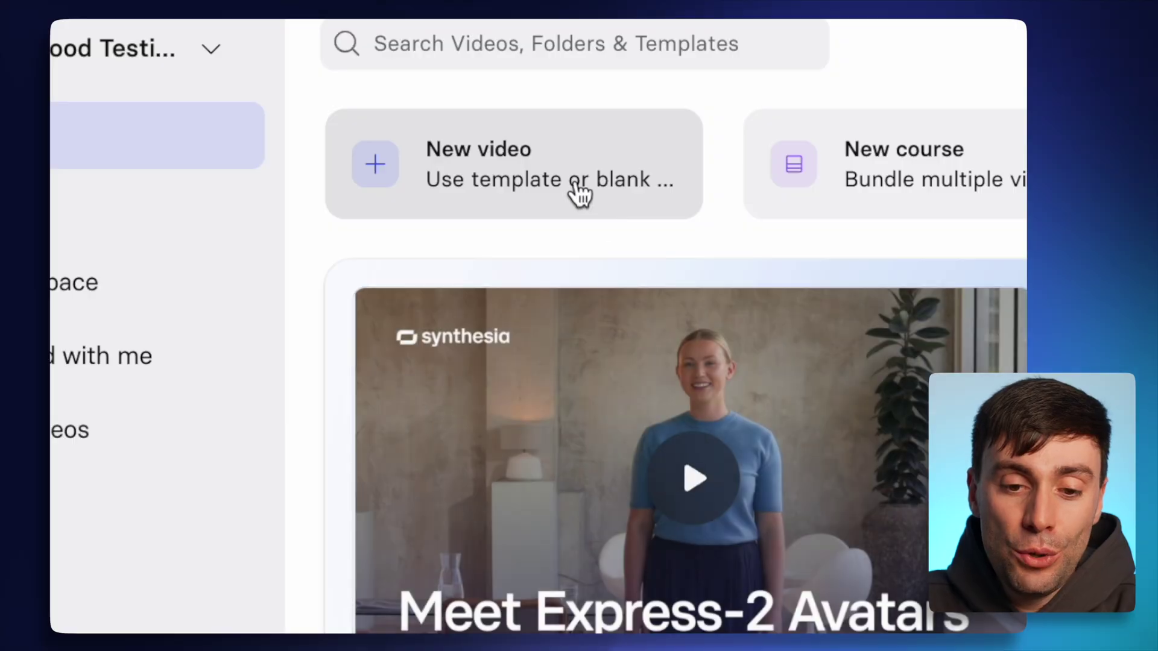
Step: Start a new video from a blank scene, clear its default script and delete the avatar
{"action": "left_click", "coordinate": [579, 193]}
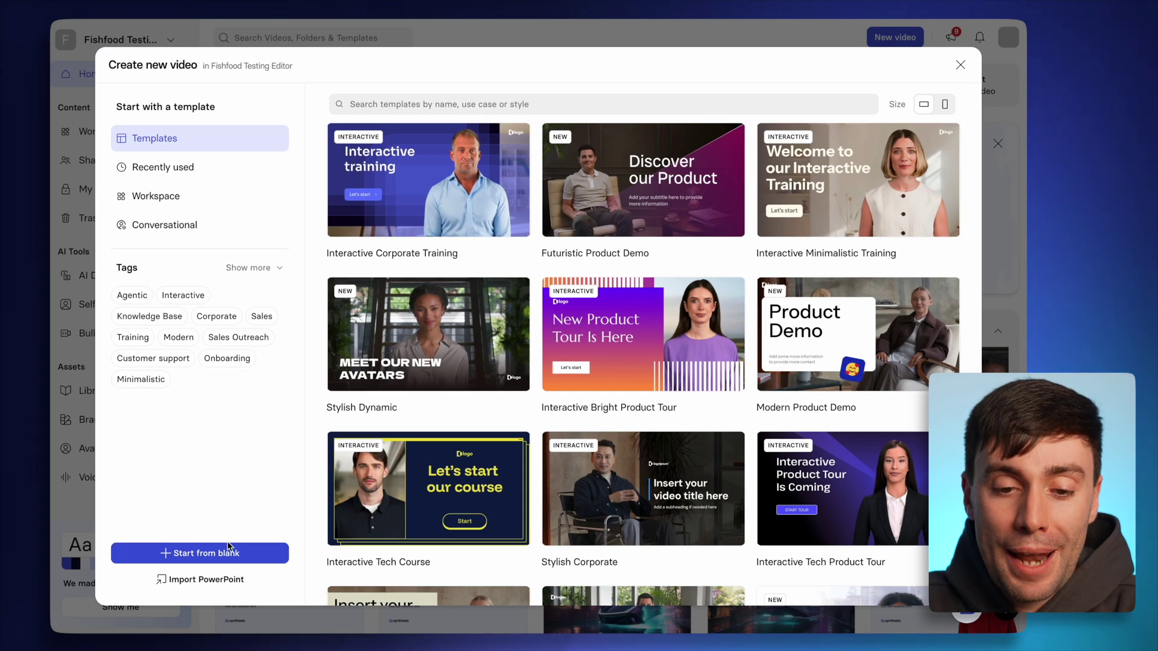
{"action": "left_click", "coordinate": [228, 553]}
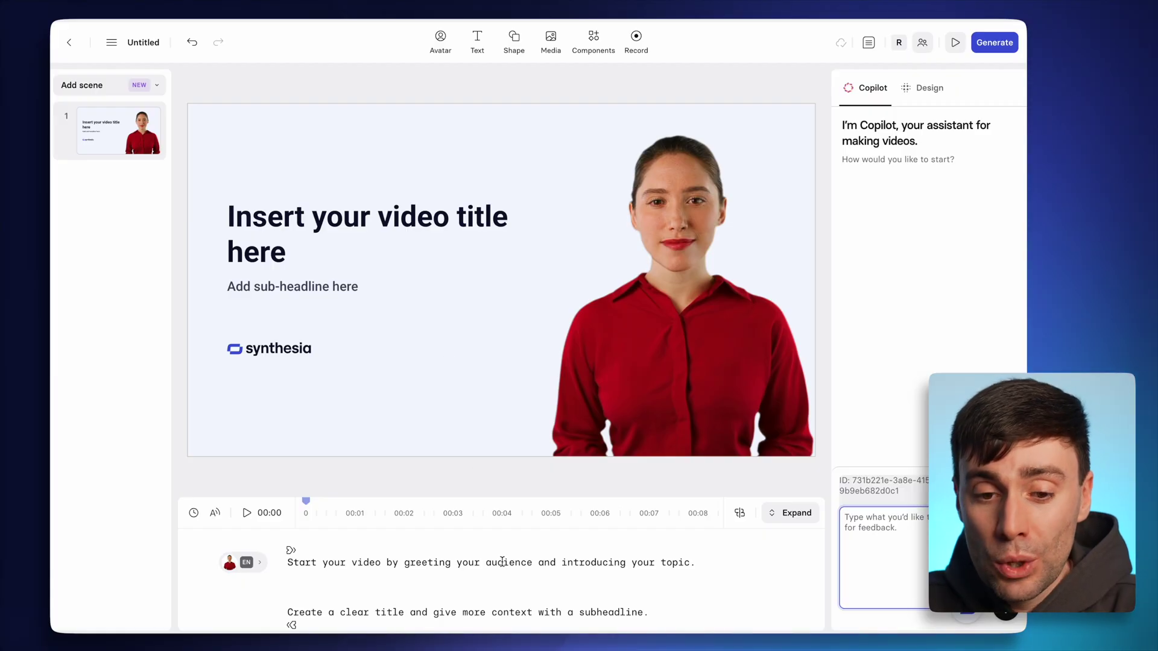
{"action": "key", "text": "ctrl+a"}
{"action": "key", "text": "BackSpace"}
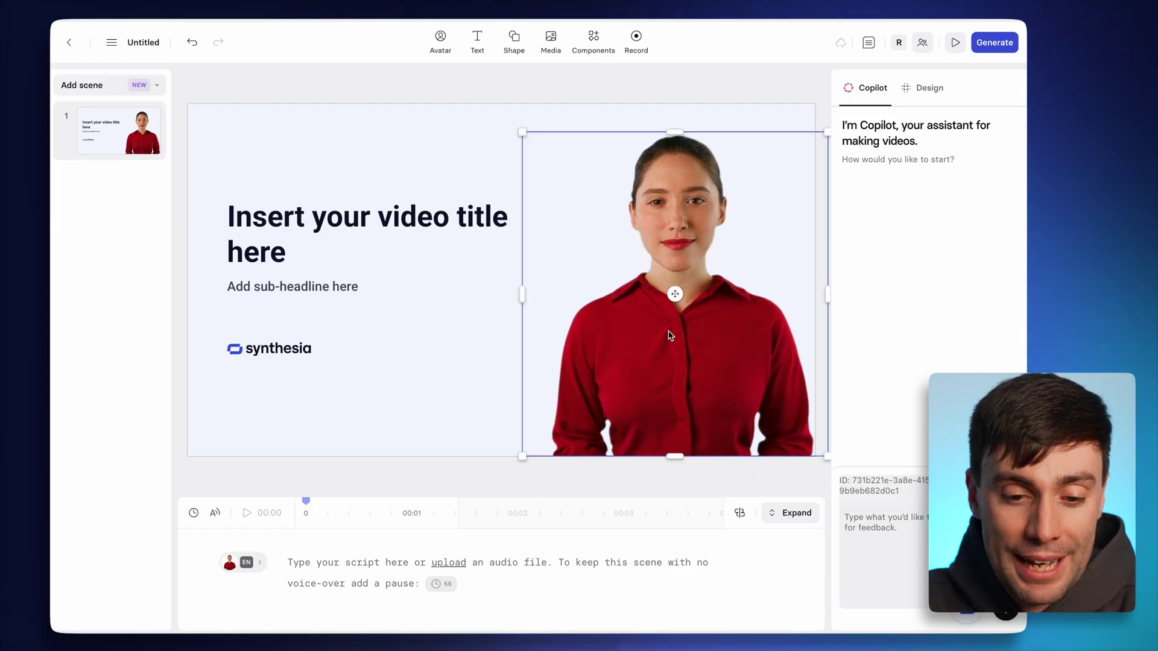
{"action": "key", "text": "BackSpace"}
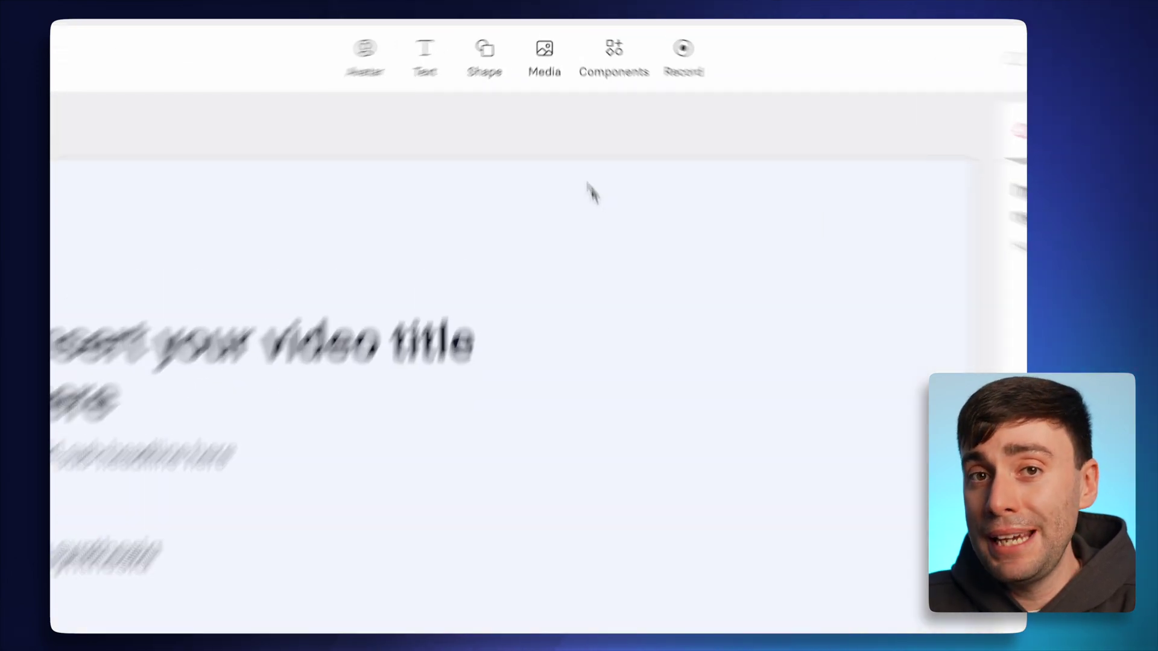
Step: Generate an 8-second Sora 2 clip from the cinematic hovercar advert prompt with Make with AI
{"action": "left_click", "coordinate": [546, 47]}
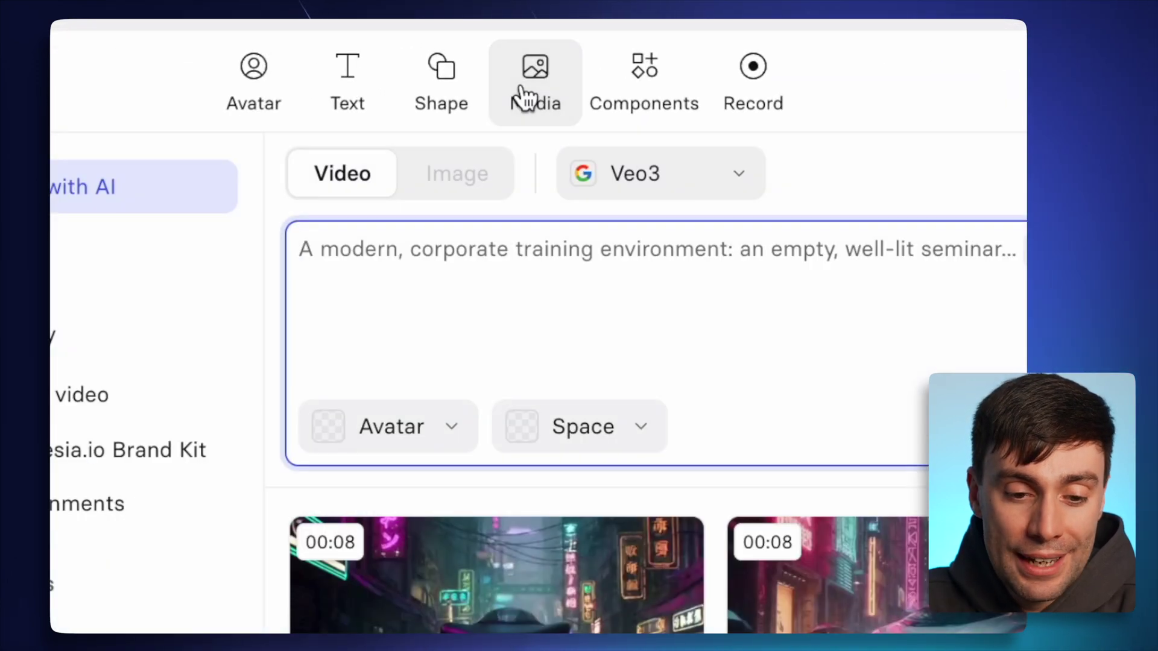
{"action": "left_click", "coordinate": [727, 174]}
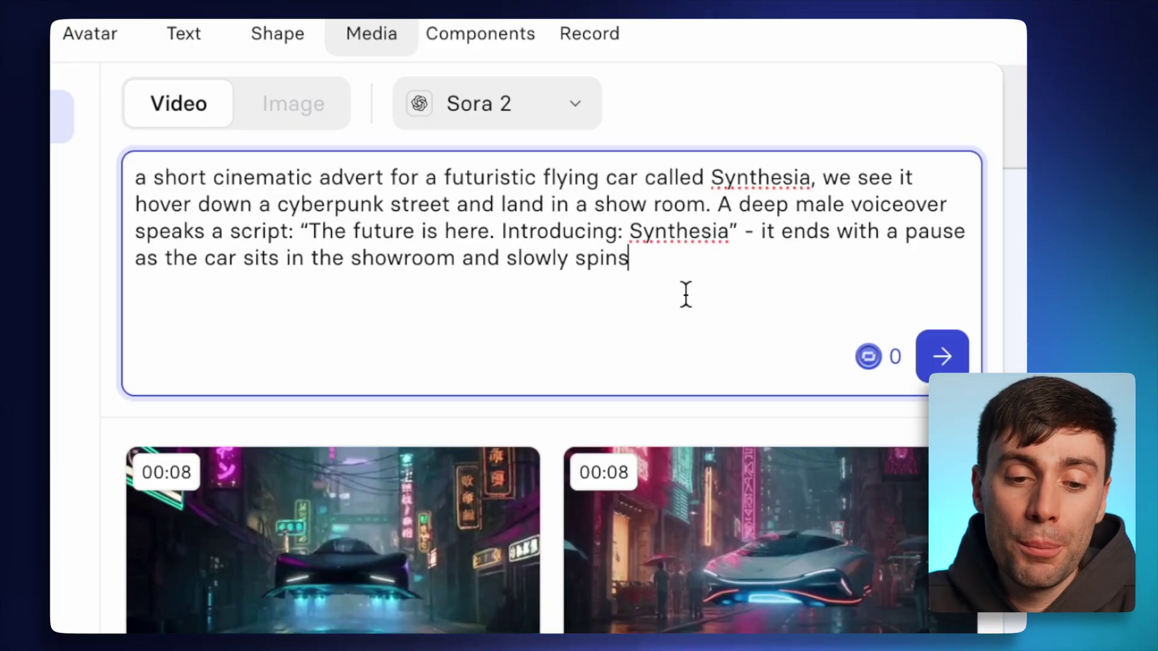
{"action": "left_click", "coordinate": [943, 358]}
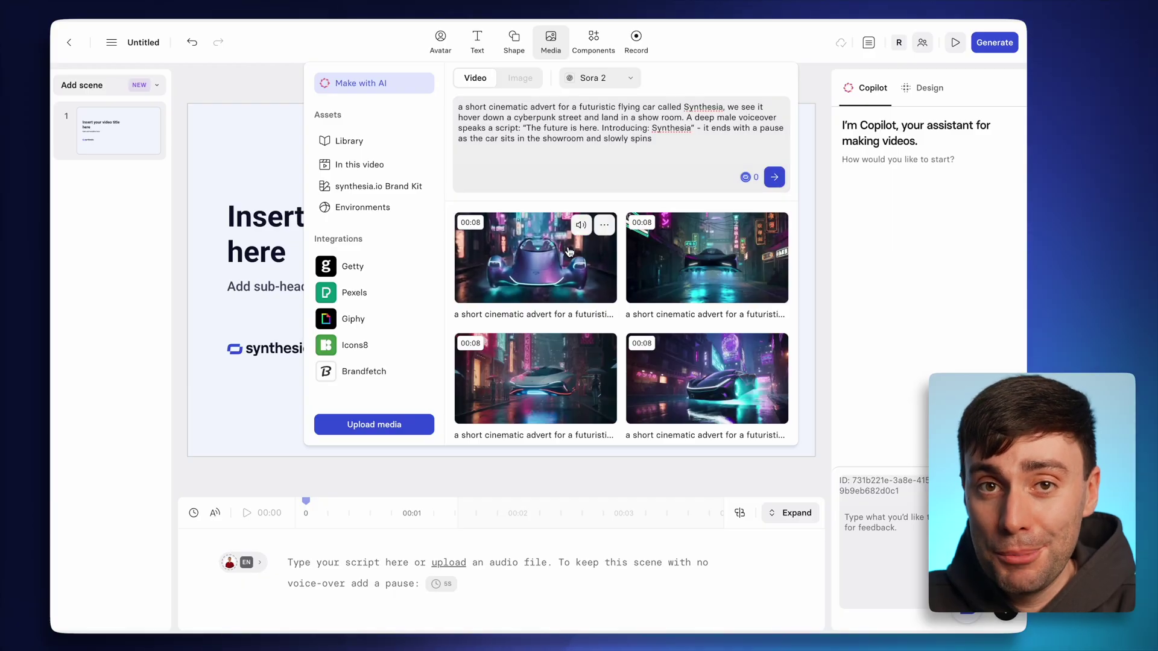
Step: Insert the first generated hovercar clip and stretch it from the top-left to fill the canvas
{"action": "left_click", "coordinate": [539, 269]}
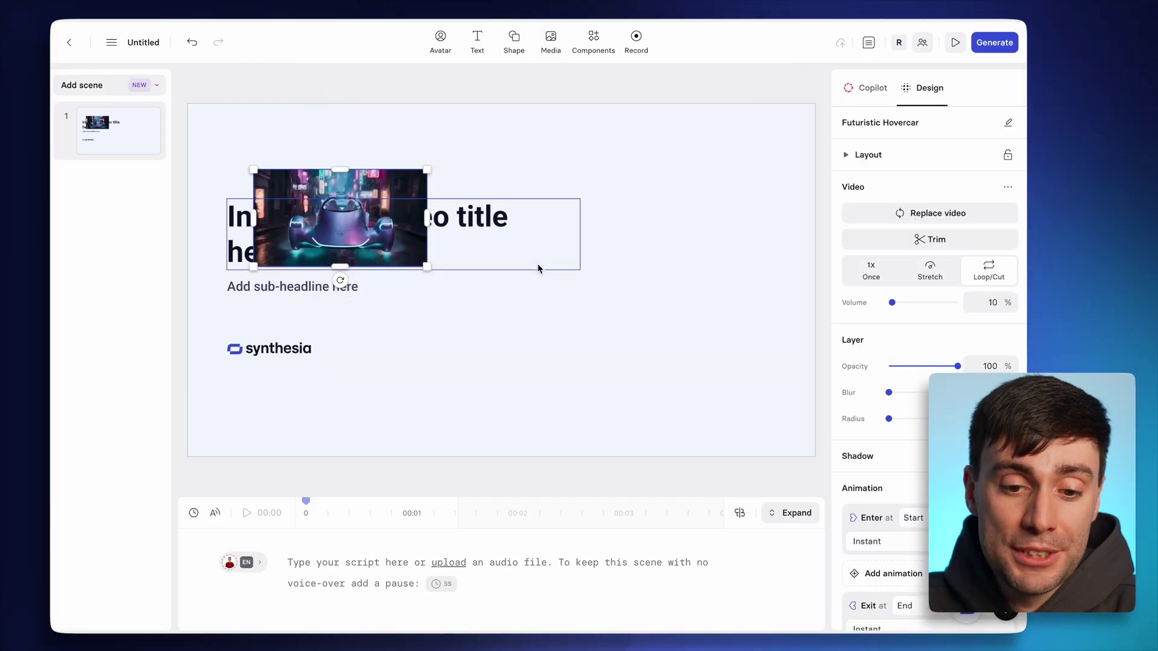
{"action": "left_click_drag", "start_coordinate": [372, 194], "coordinate": [306, 125]}
{"action": "left_click_drag", "start_coordinate": [361, 200], "coordinate": [795, 477]}
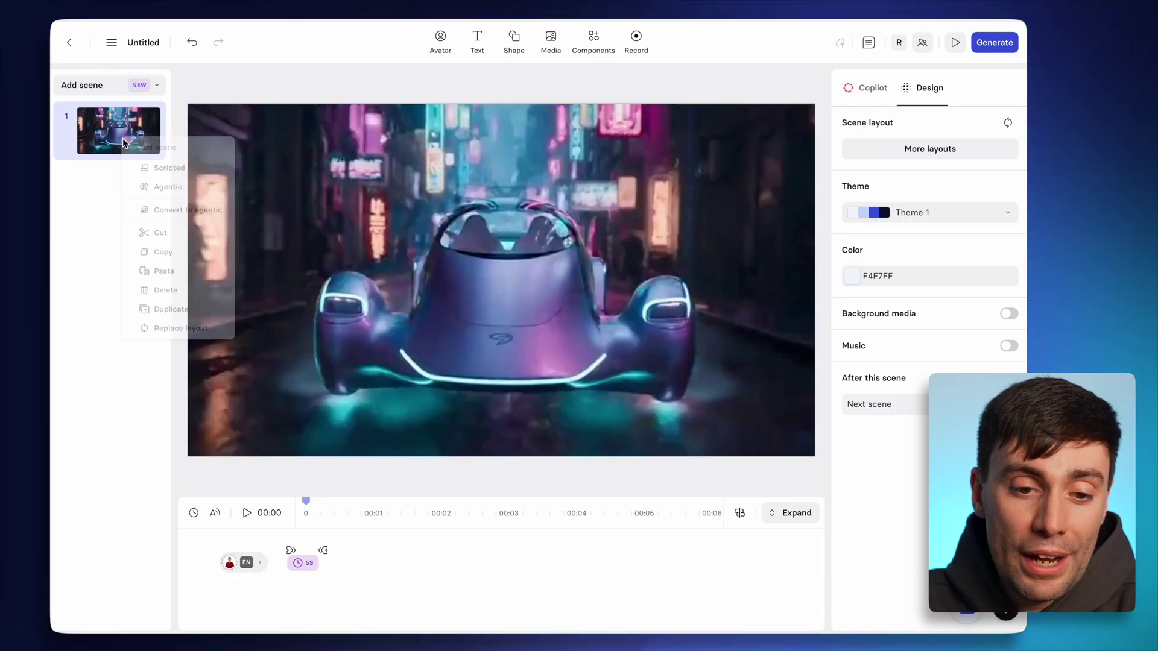
Step: Duplicate scene 1 and remove the car video from the new scene 2
{"action": "left_click", "coordinate": [184, 336]}
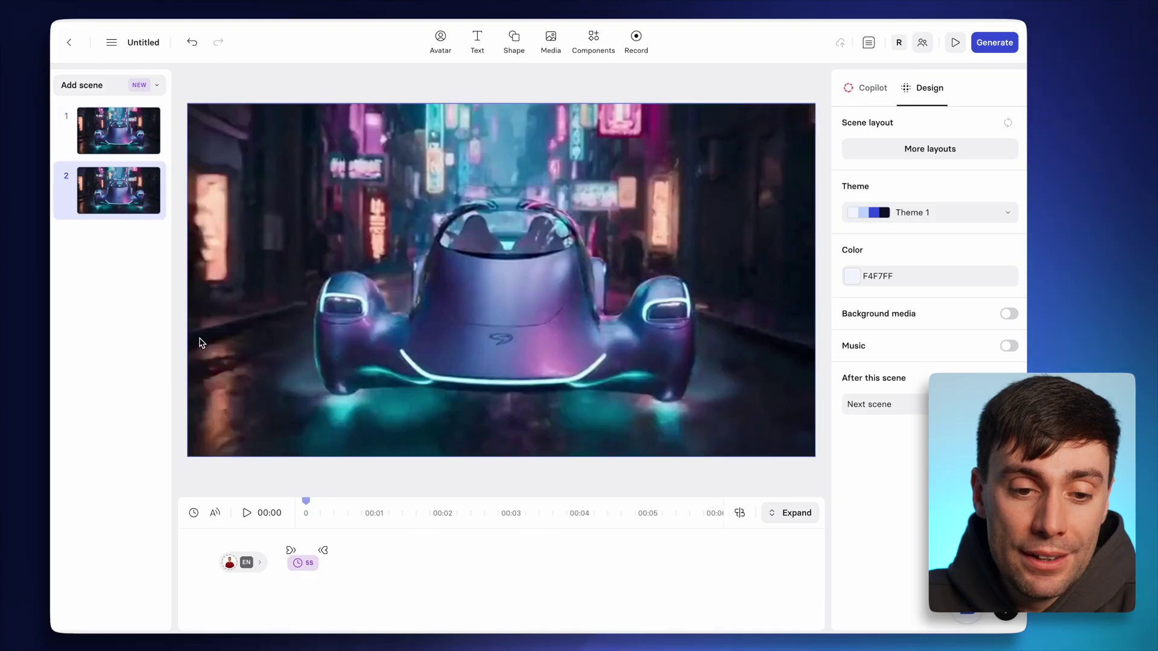
{"action": "left_click", "coordinate": [398, 321]}
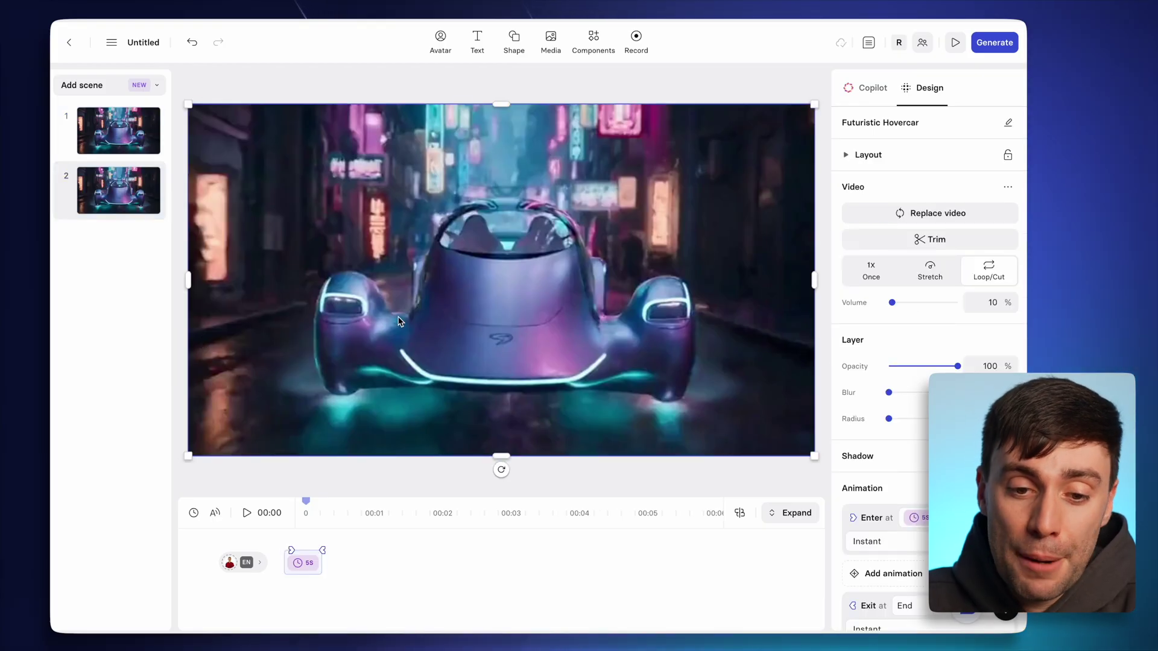
{"action": "key", "text": "Delete"}
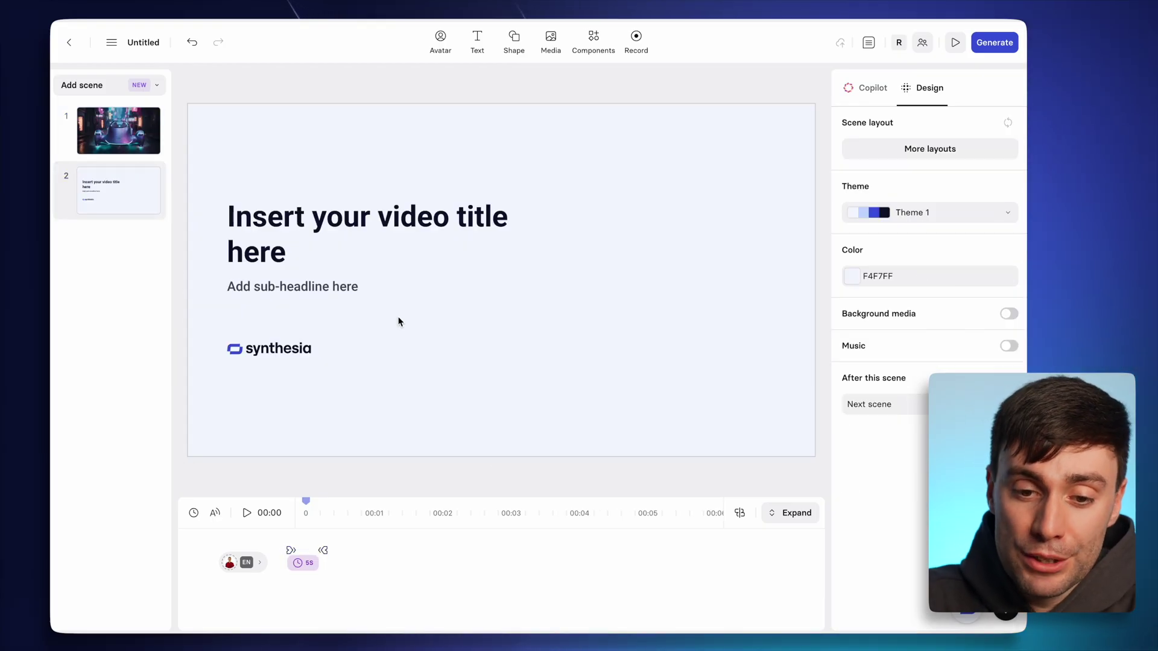
Step: Generate a Sora 2 clip of a woman driving the flying car and resize it to fill scene 2
{"action": "left_click", "coordinate": [546, 53]}
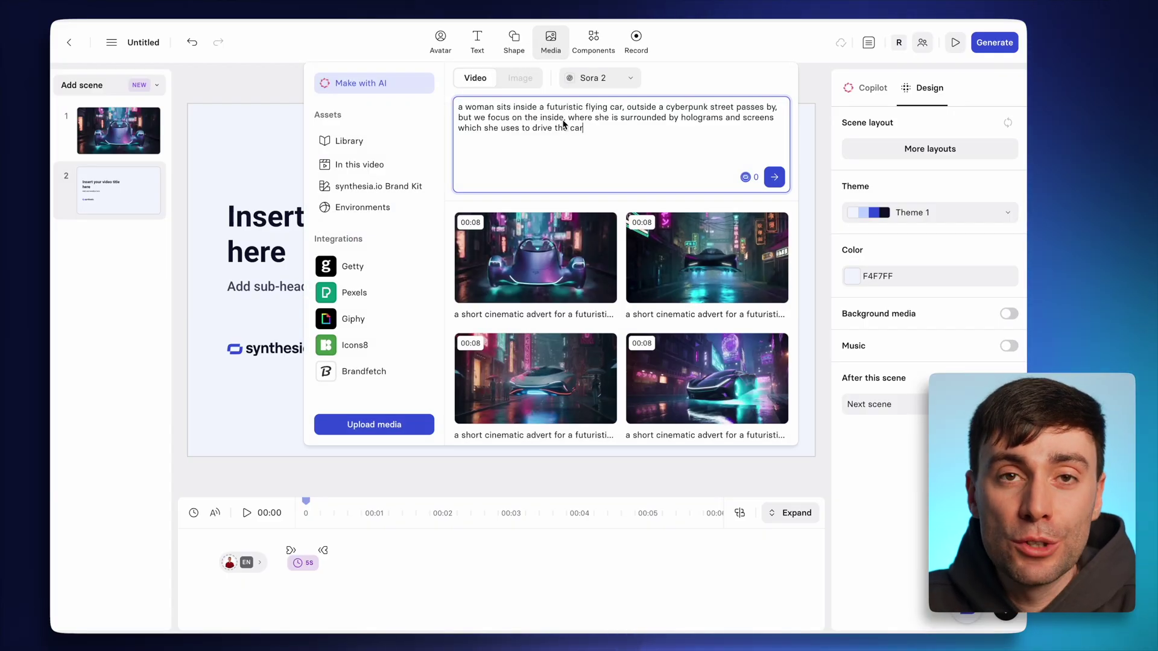
{"action": "left_click", "coordinate": [773, 177]}
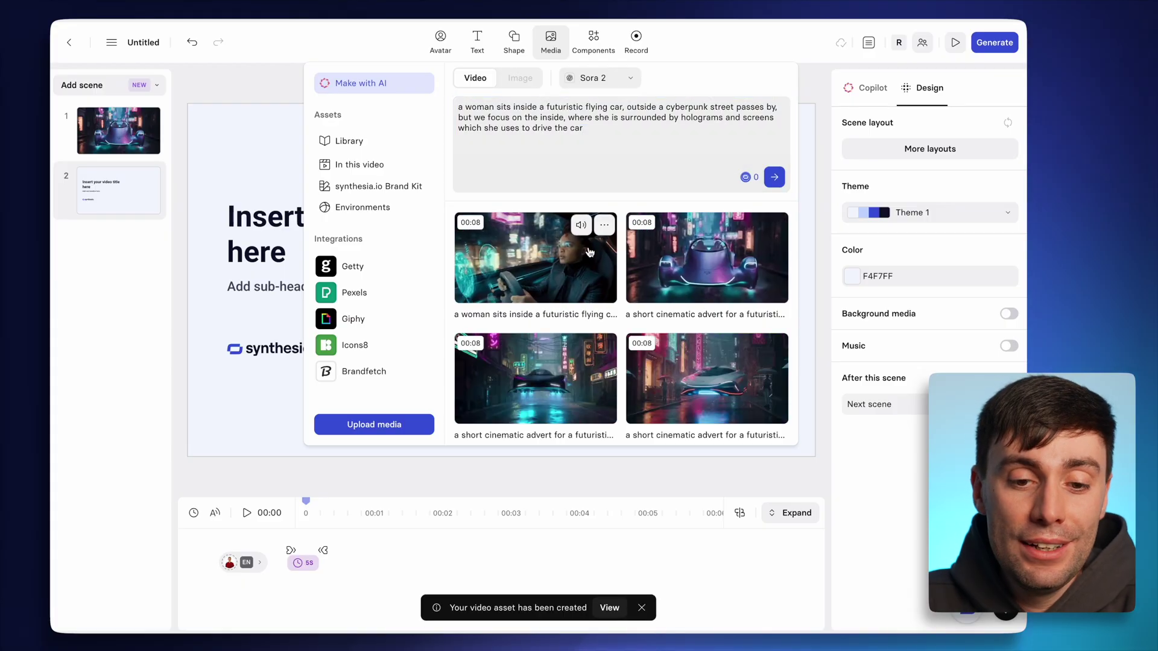
{"action": "left_click", "coordinate": [550, 273]}
{"action": "left_click_drag", "start_coordinate": [338, 241], "coordinate": [286, 182]}
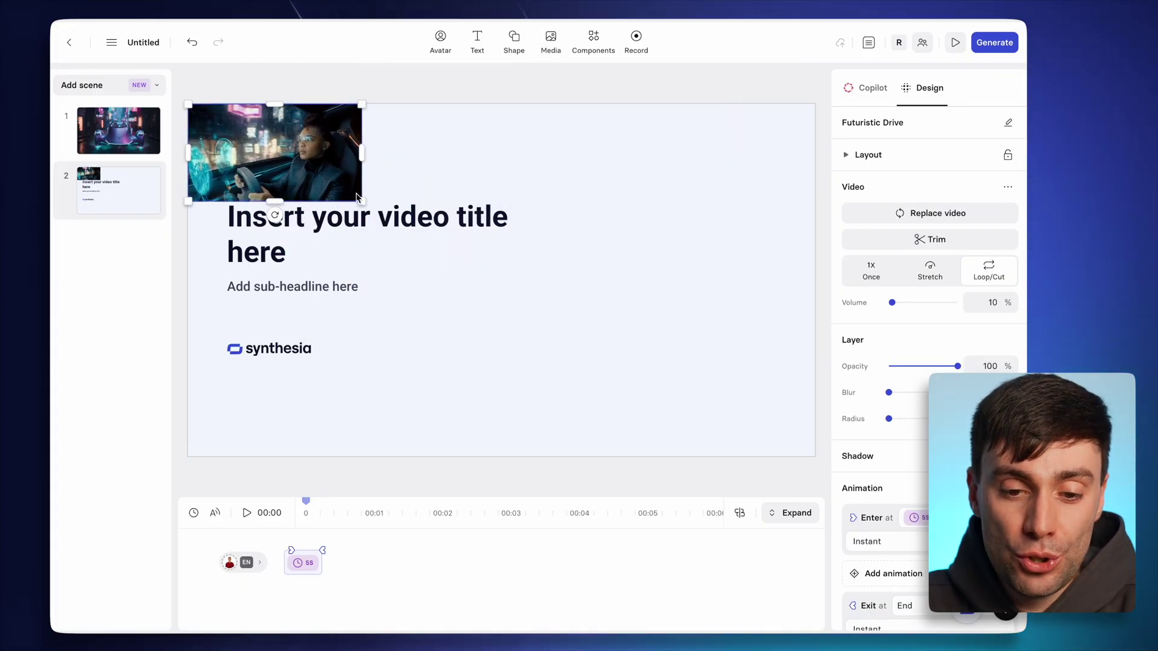
{"action": "left_click_drag", "start_coordinate": [362, 203], "coordinate": [812, 458]}
{"action": "right_click", "coordinate": [138, 191]}
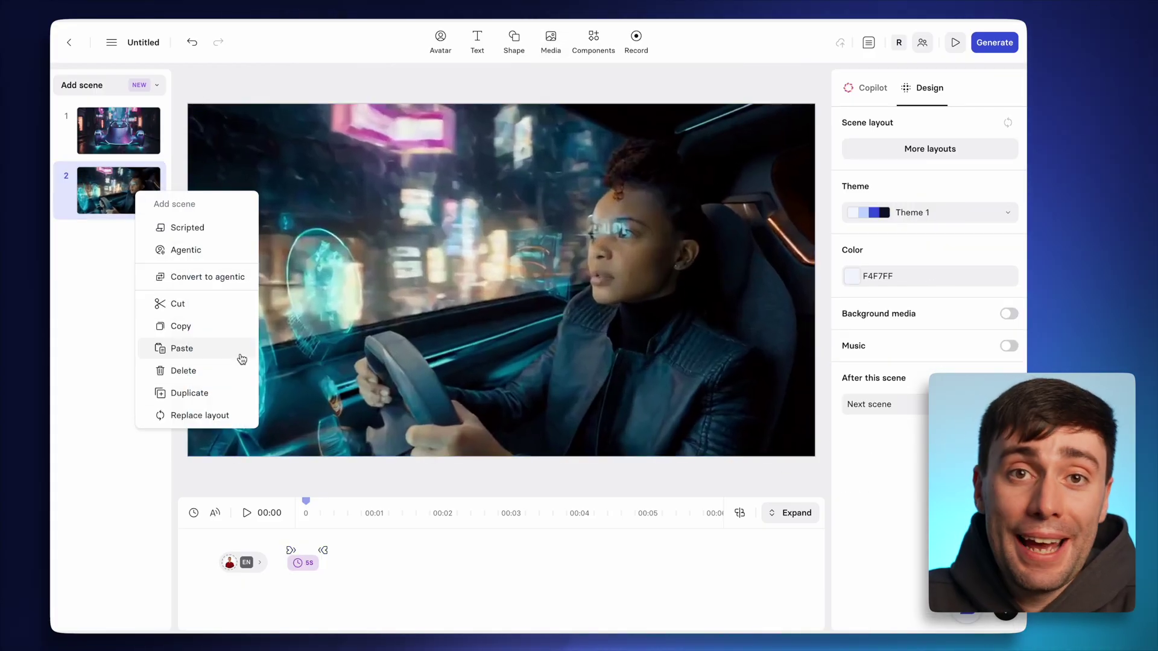
Step: Duplicate scene 2 as scene 3 and delete its video
{"action": "left_click", "coordinate": [243, 393]}
{"action": "left_click", "coordinate": [404, 333]}
{"action": "key", "text": "Delete"}
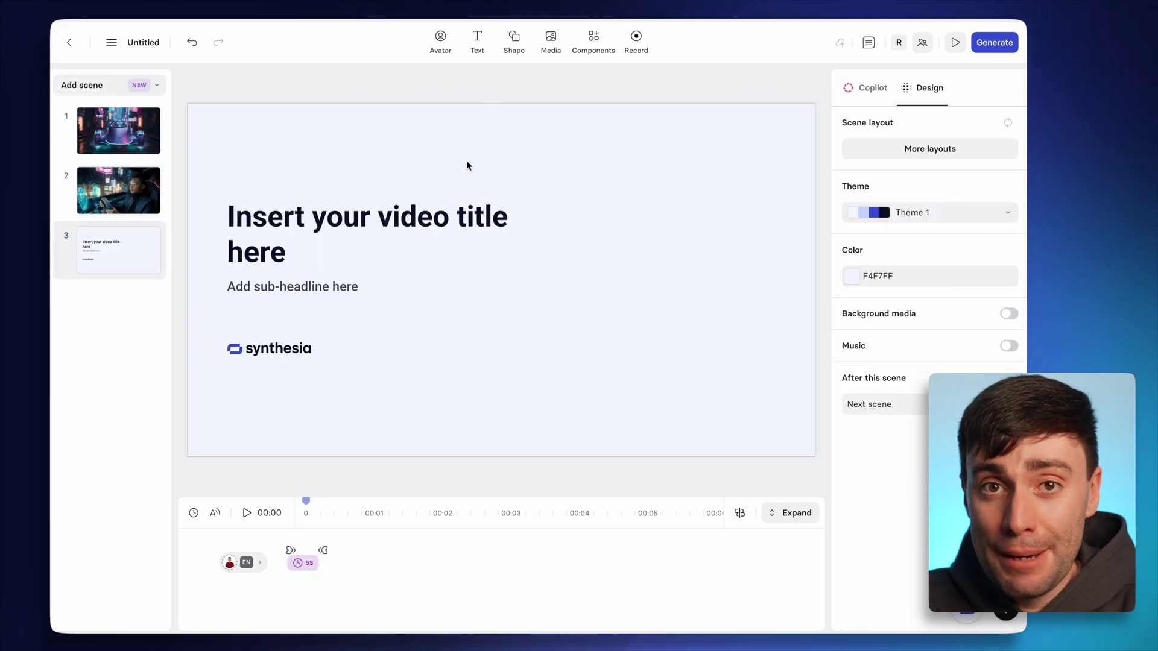
Step: Generate a Sora 2 clip of robots assembling a car in a workshop and place it top-left
{"action": "left_click", "coordinate": [556, 35]}
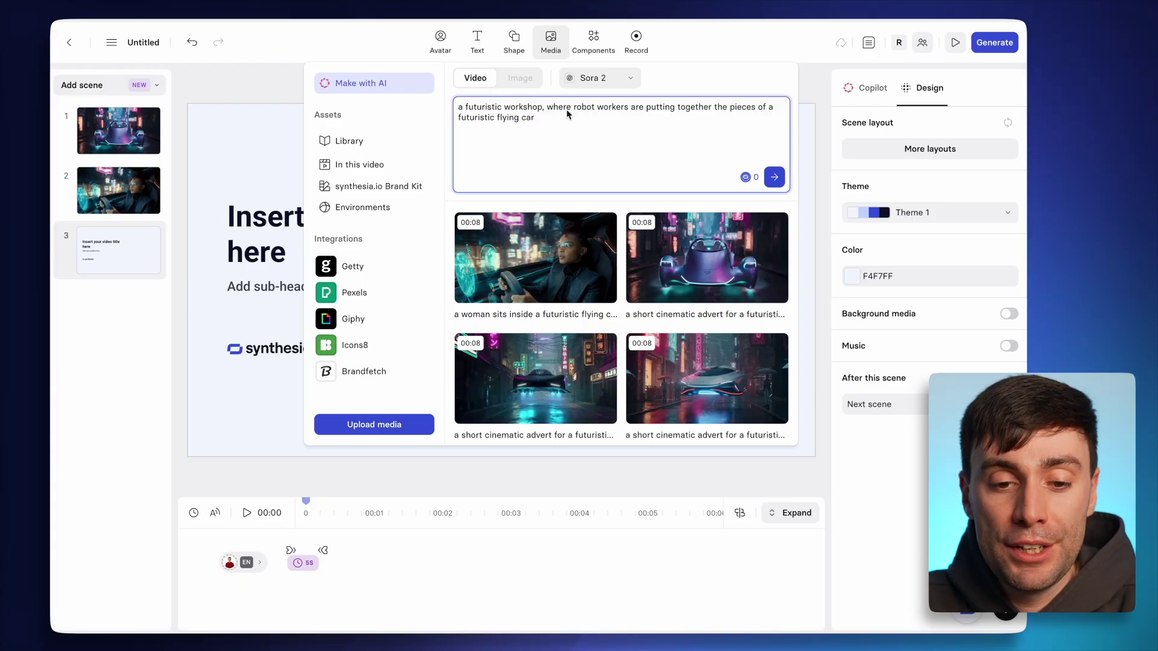
{"action": "left_click", "coordinate": [774, 179]}
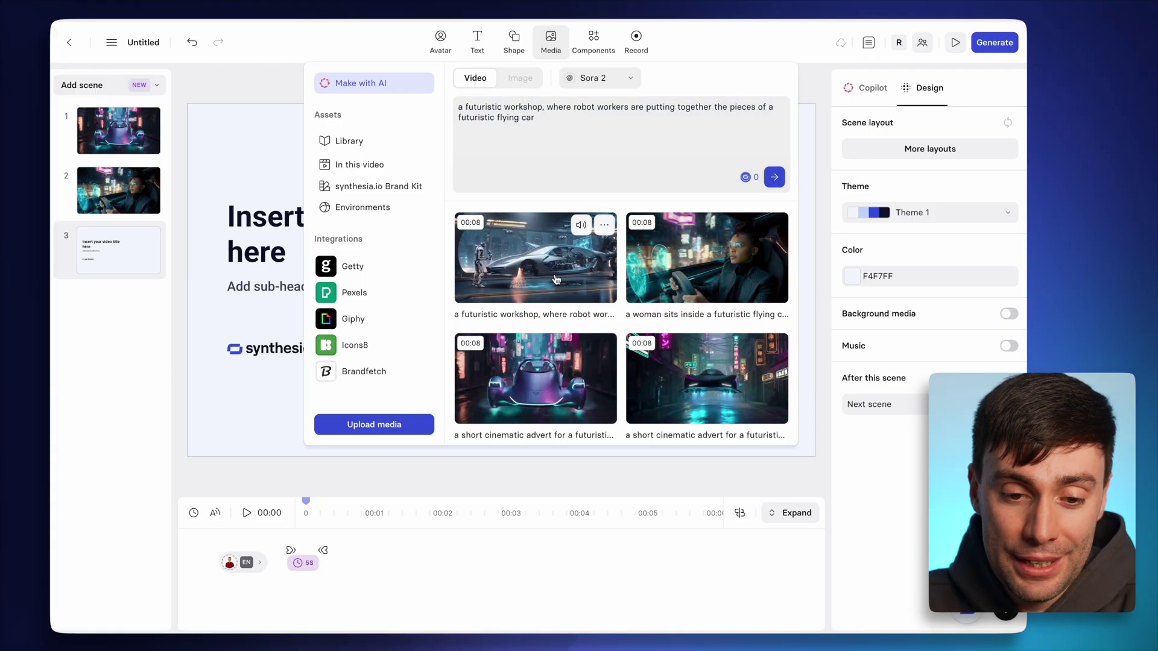
{"action": "left_click", "coordinate": [556, 278]}
{"action": "left_click_drag", "start_coordinate": [412, 244], "coordinate": [540, 305]}
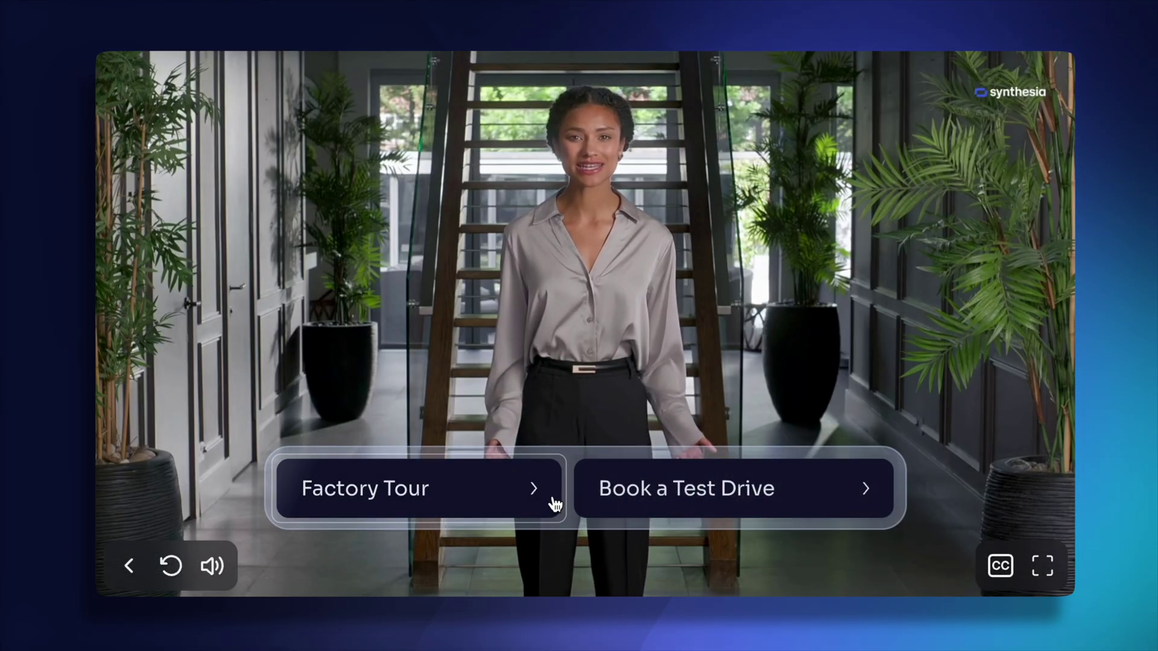
Step: Preview the interactive video and play its Factory Tour branch
{"action": "left_click", "coordinate": [446, 510]}
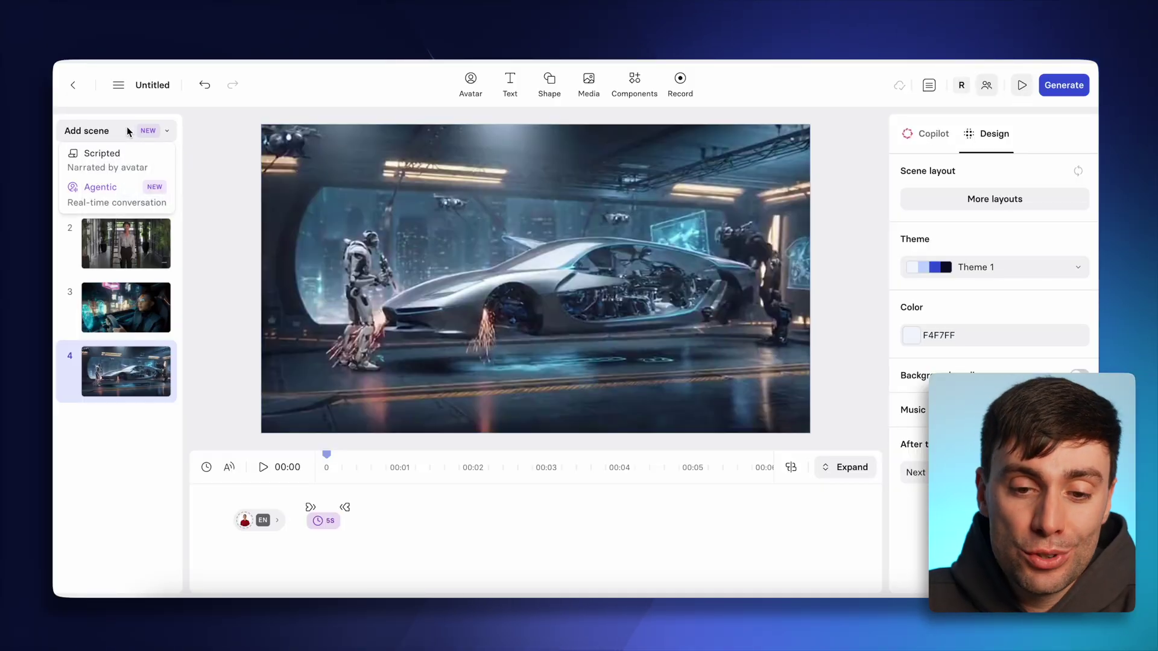
Step: Add the Interactive Corporate Training template's two-button hallway layout as a new scripted scene
{"action": "left_click", "coordinate": [129, 160]}
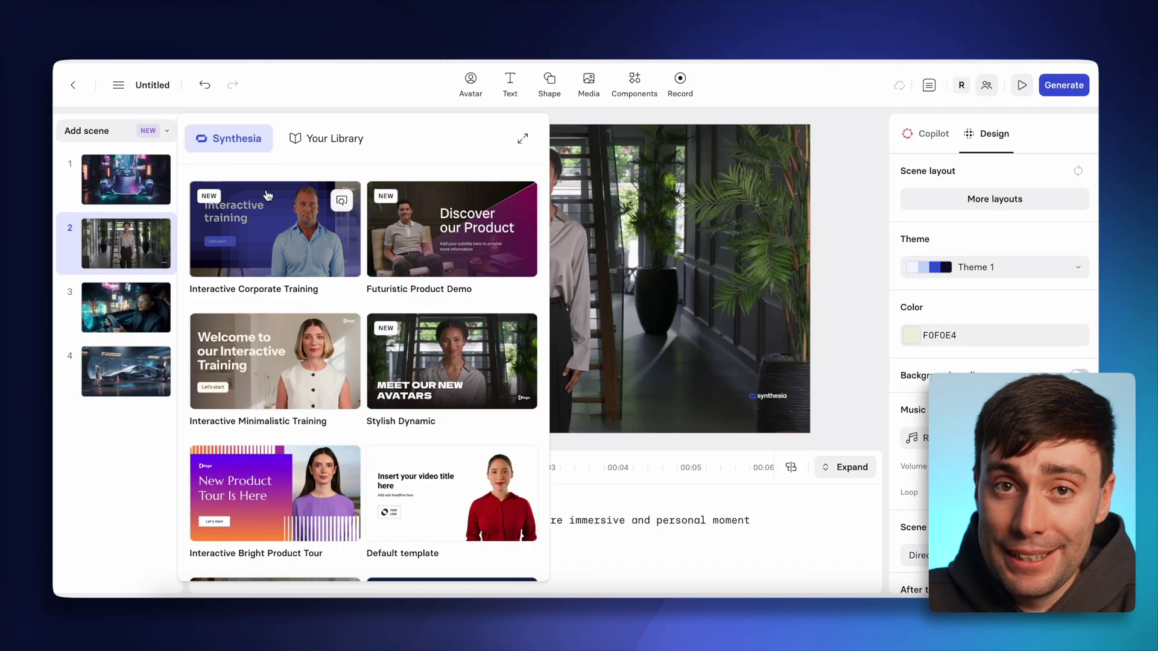
{"action": "left_click", "coordinate": [301, 232]}
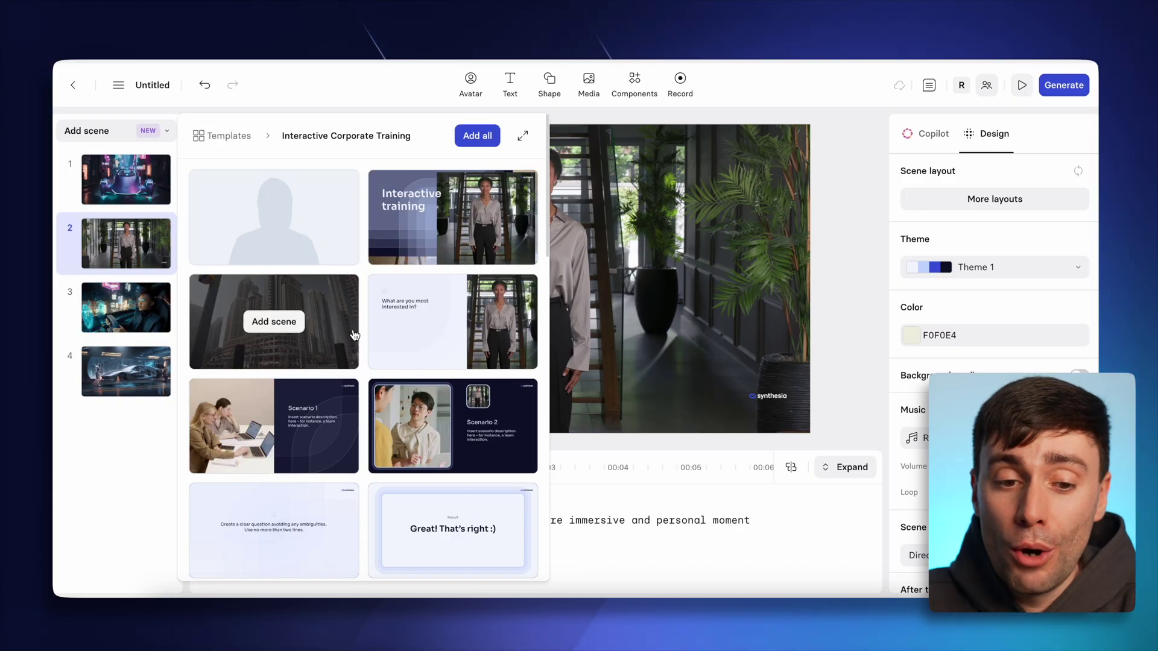
{"action": "scroll", "coordinate": [272, 320], "scroll_direction": "down", "scroll_amount": 5}
{"action": "scroll", "coordinate": [355, 335], "scroll_direction": "down", "scroll_amount": 10}
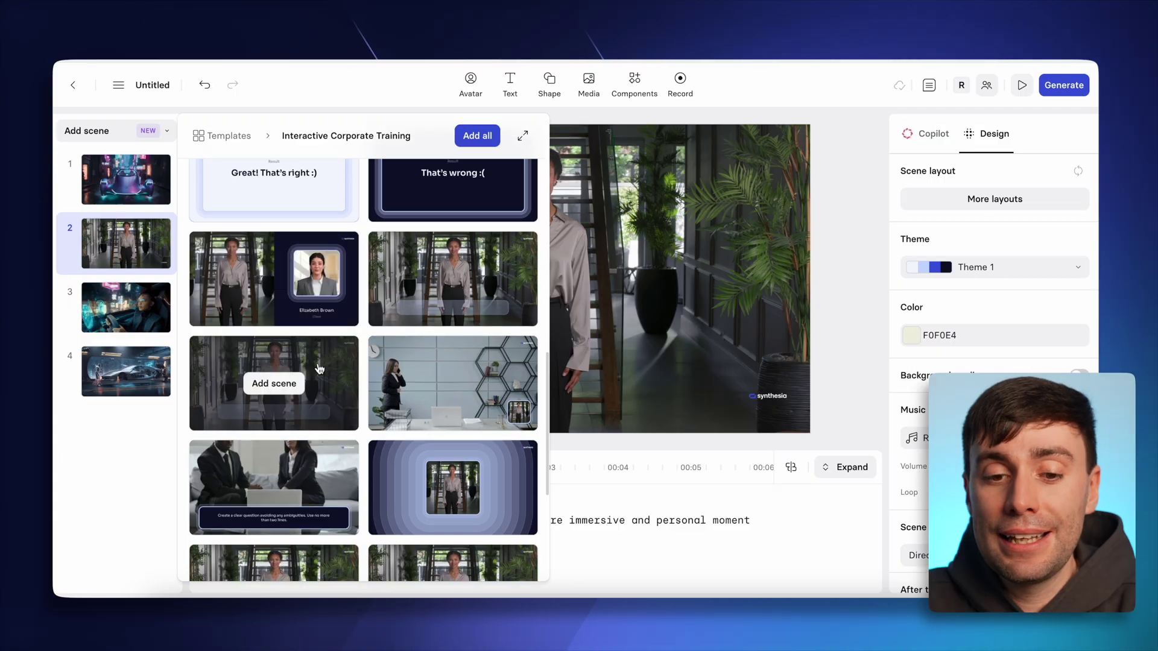
{"action": "left_click", "coordinate": [298, 383]}
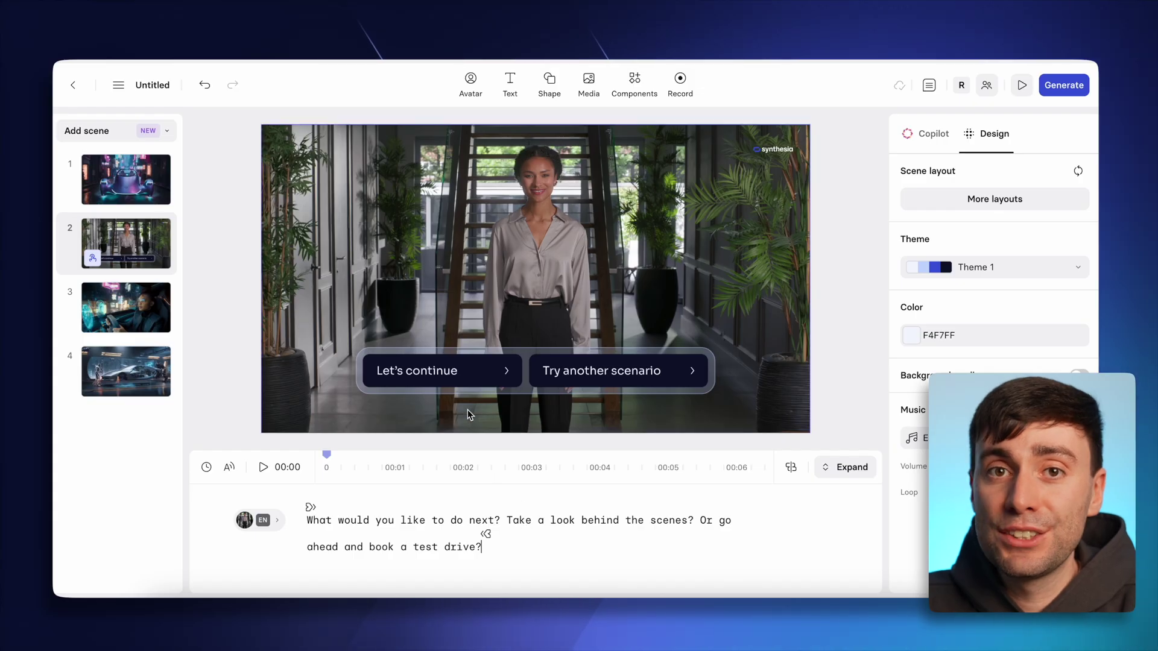
Step: Rename the 'Let's continue' and 'Try another scenario' buttons to 'Factory Tour' and 'Book a Test Drive'
{"action": "double_click", "coordinate": [447, 374]}
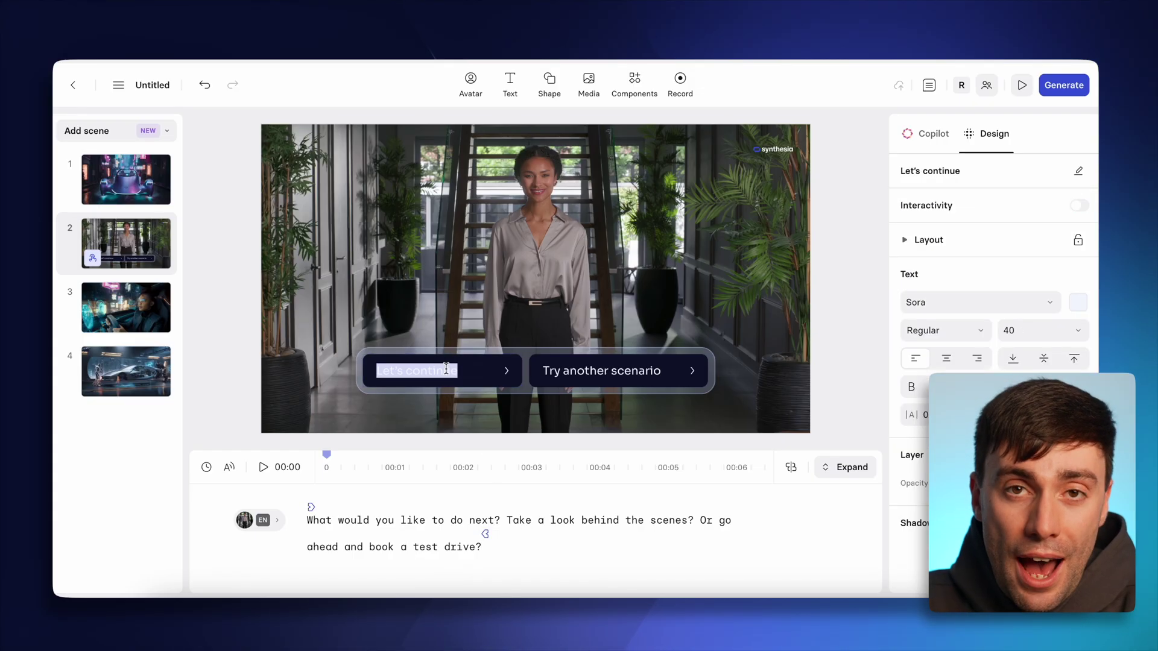
{"action": "type", "text": "Factory Tour"}
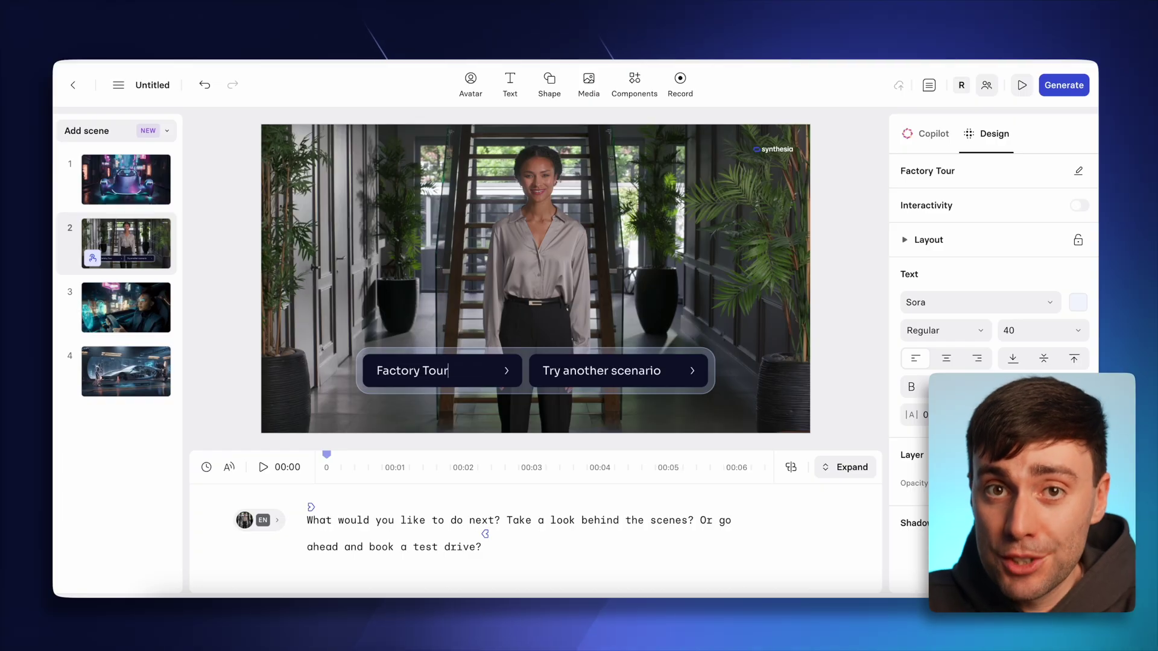
{"action": "left_click", "coordinate": [584, 370]}
{"action": "double_click", "coordinate": [584, 371]}
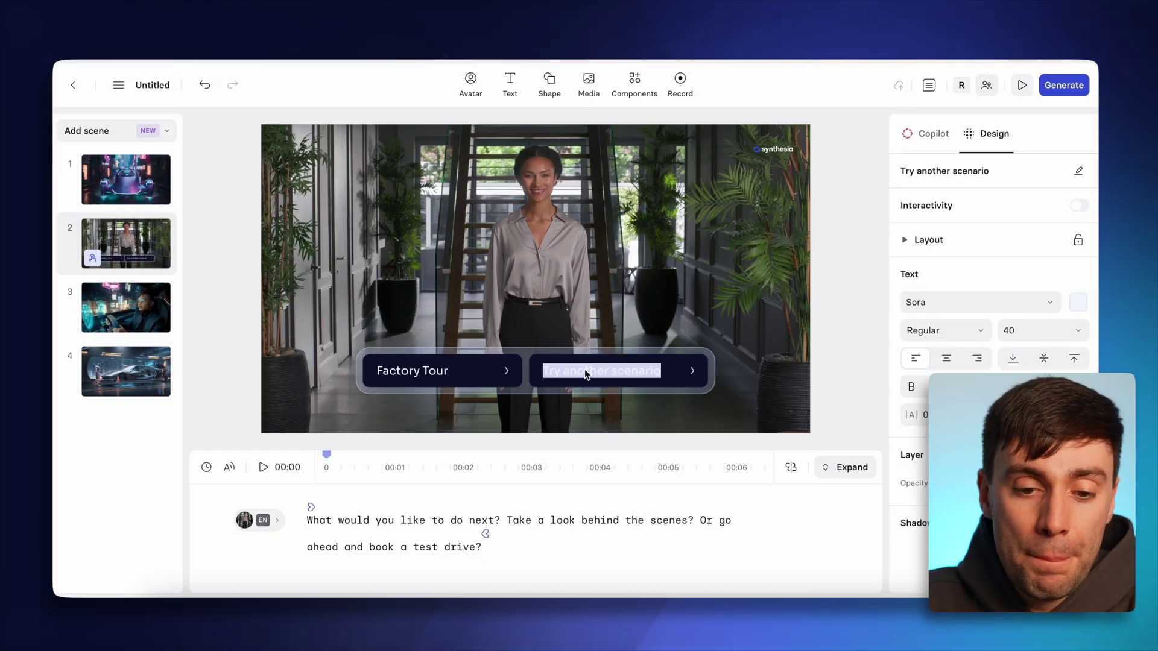
{"action": "type", "text": "Book a Test Drive"}
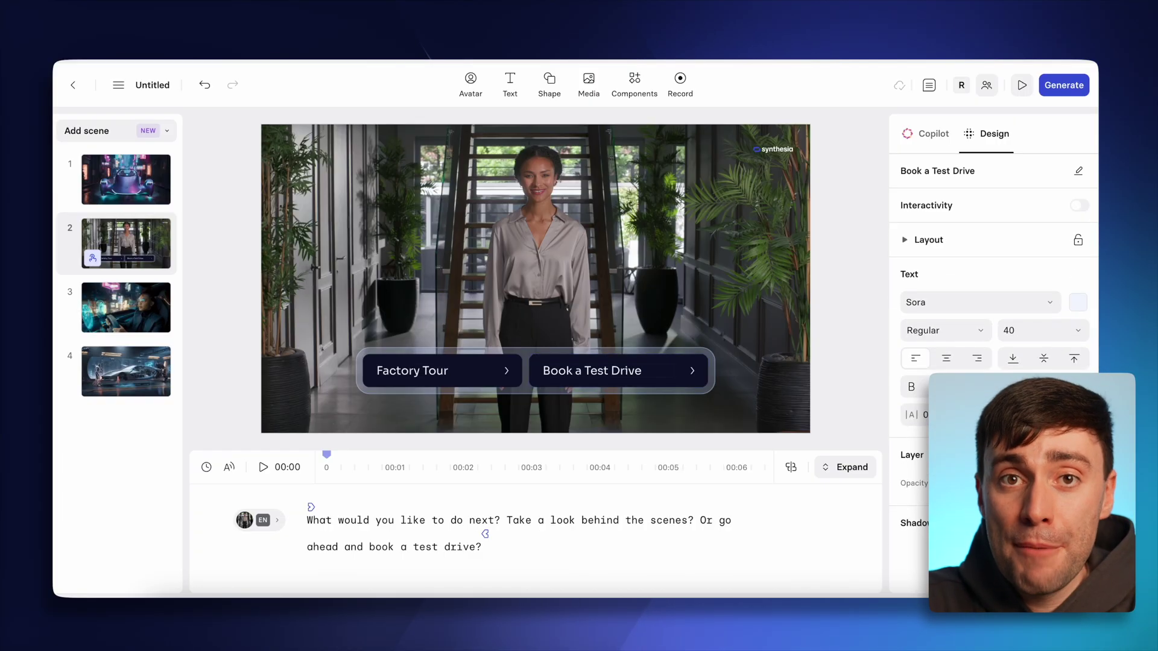
{"action": "left_click", "coordinate": [609, 403]}
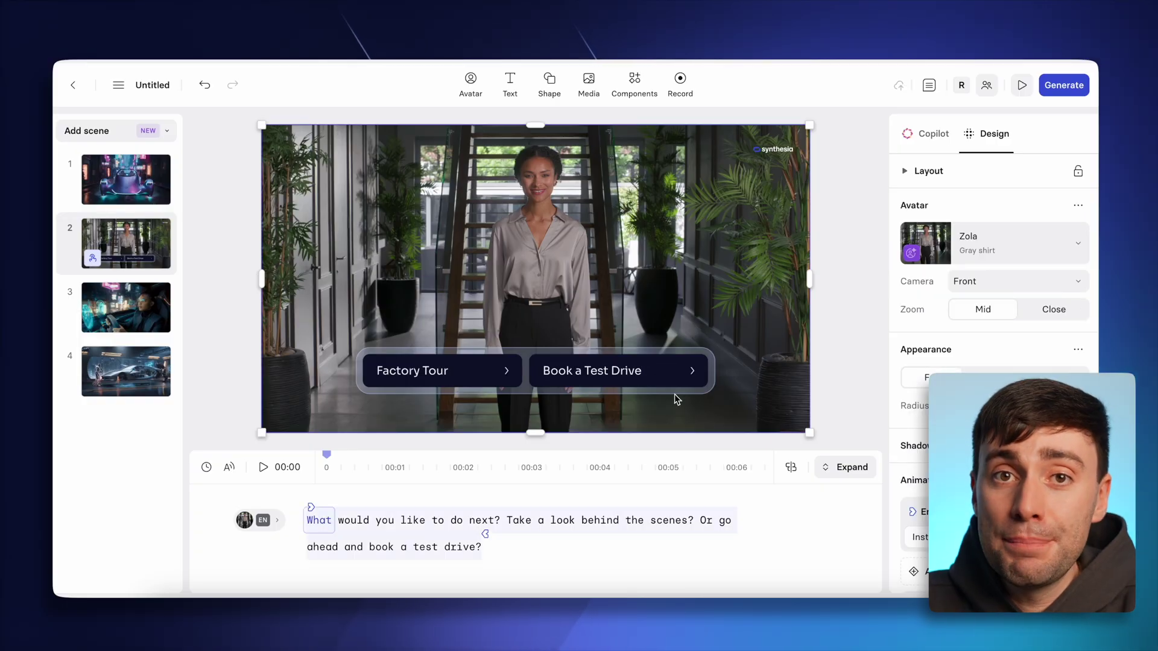
{"action": "left_click", "coordinate": [632, 375]}
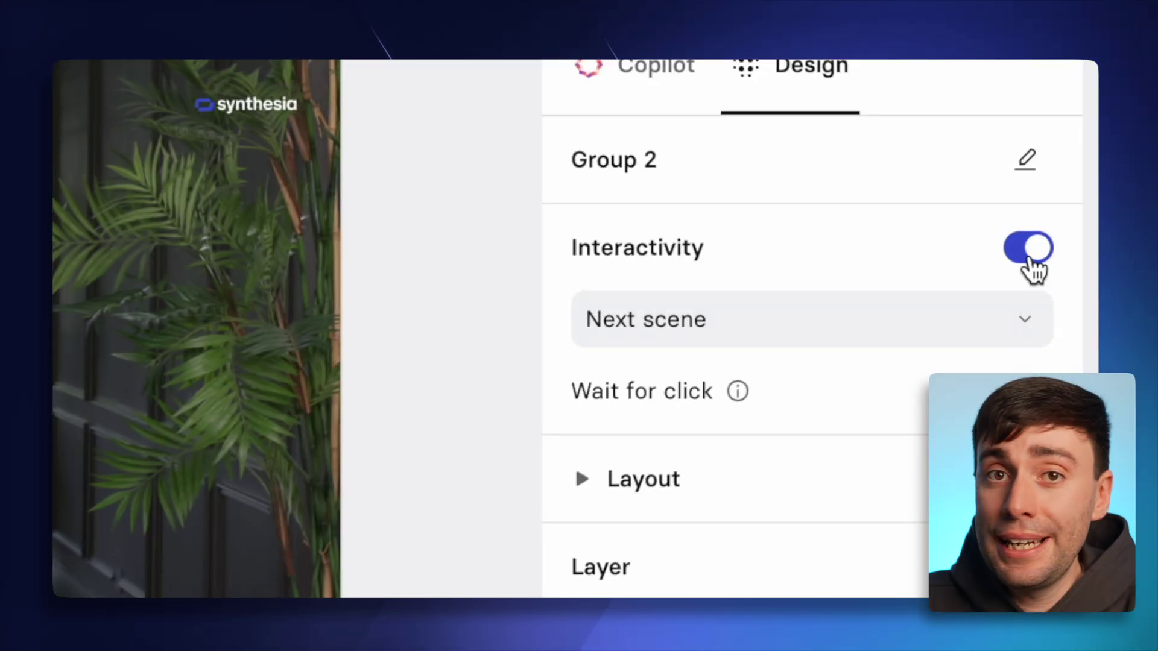
{"action": "left_click", "coordinate": [1030, 258]}
{"action": "left_click", "coordinate": [1029, 258]}
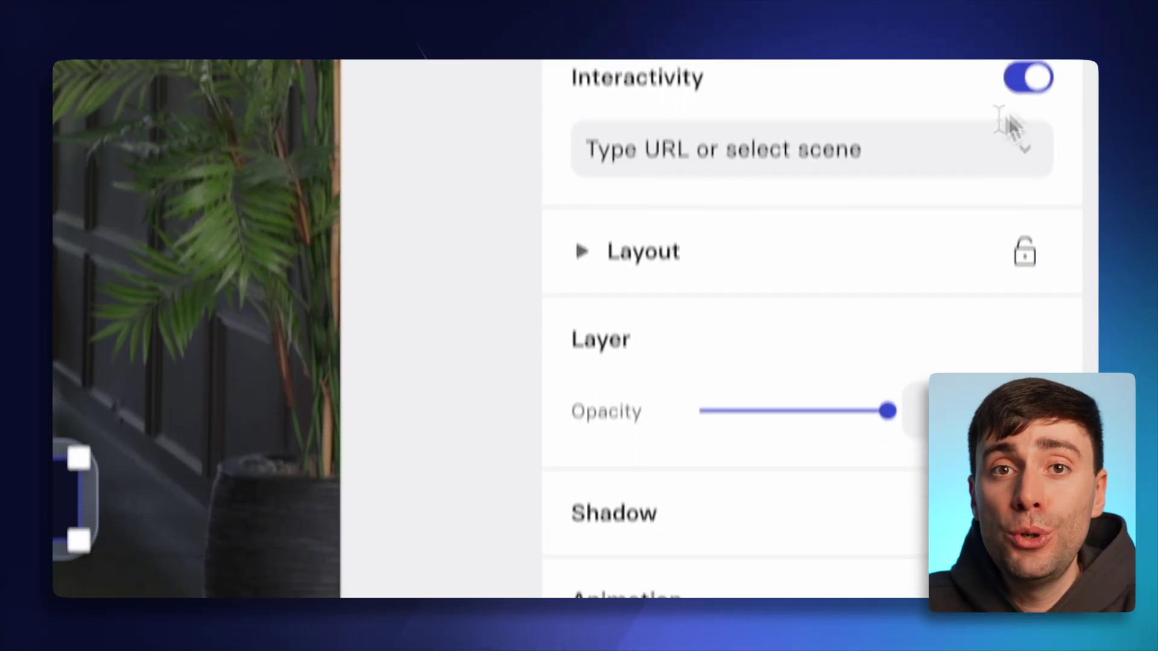
{"action": "left_click", "coordinate": [989, 136]}
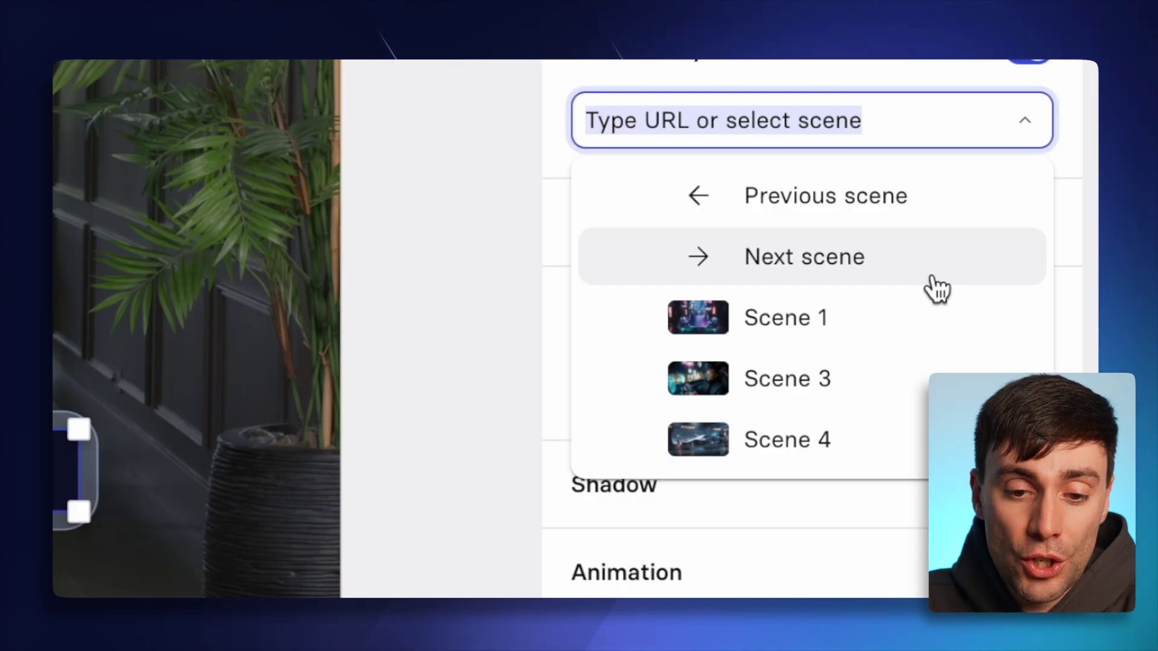
{"action": "type", "text": "www.testdrive.com"}
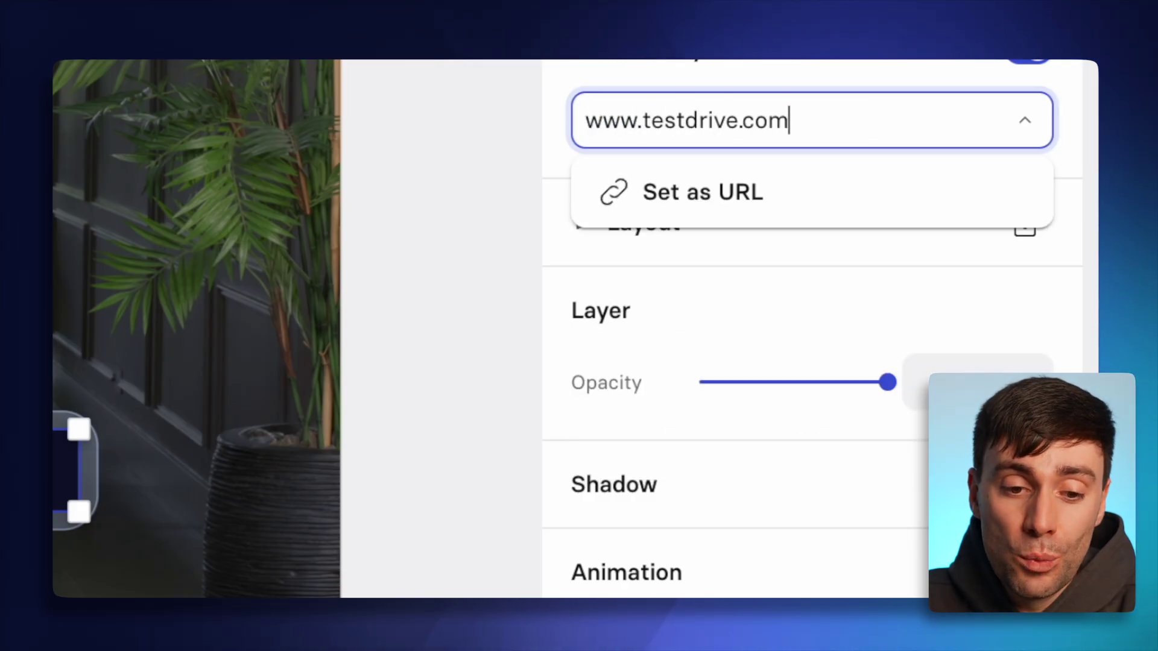